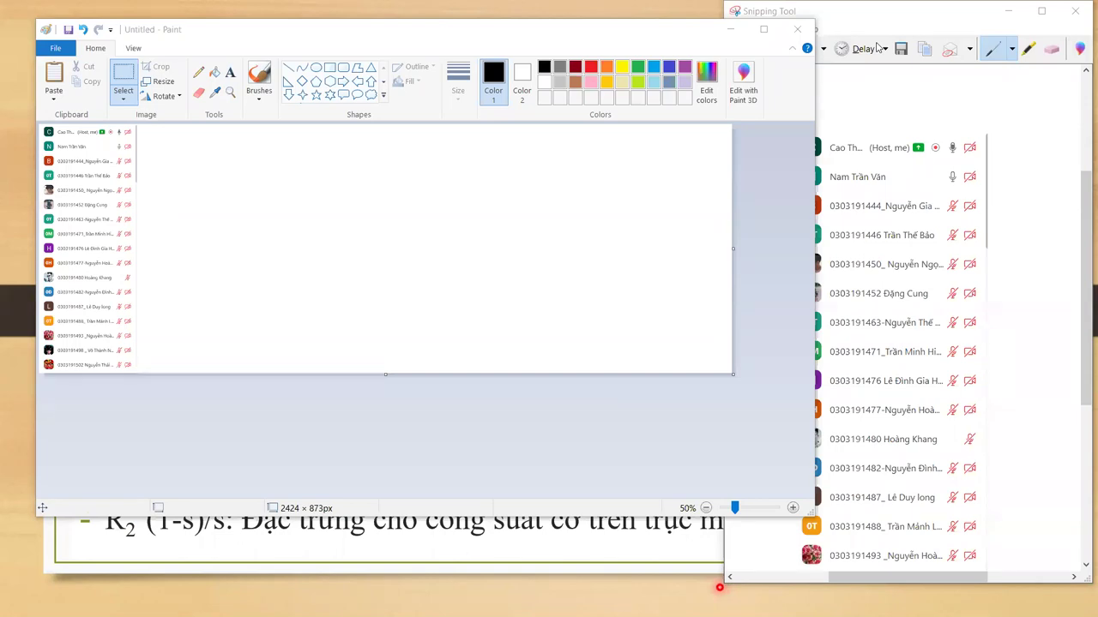
- Capture the first screenful of the participants list with Snipping Tool and paste it over the first column in Paint
key(super)
text(s)
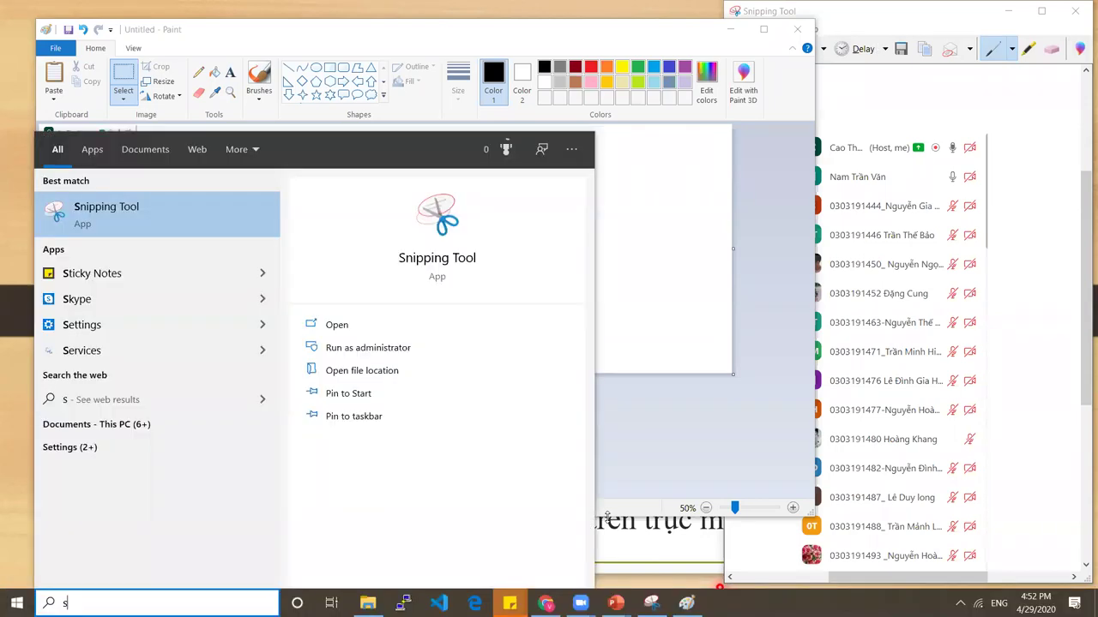
key(Return)
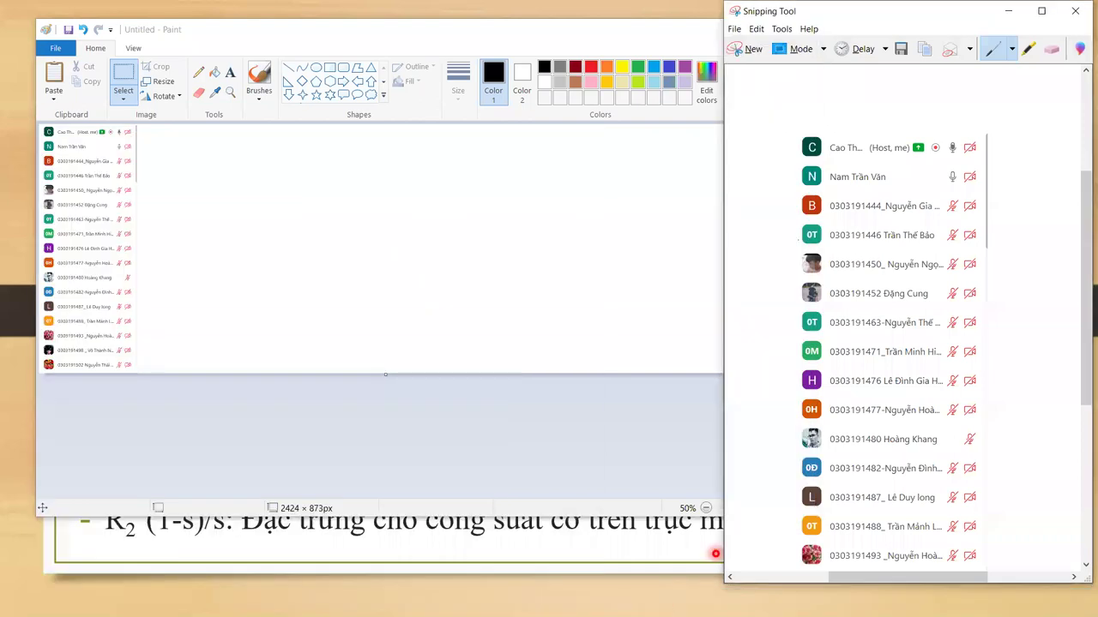
click(743, 48)
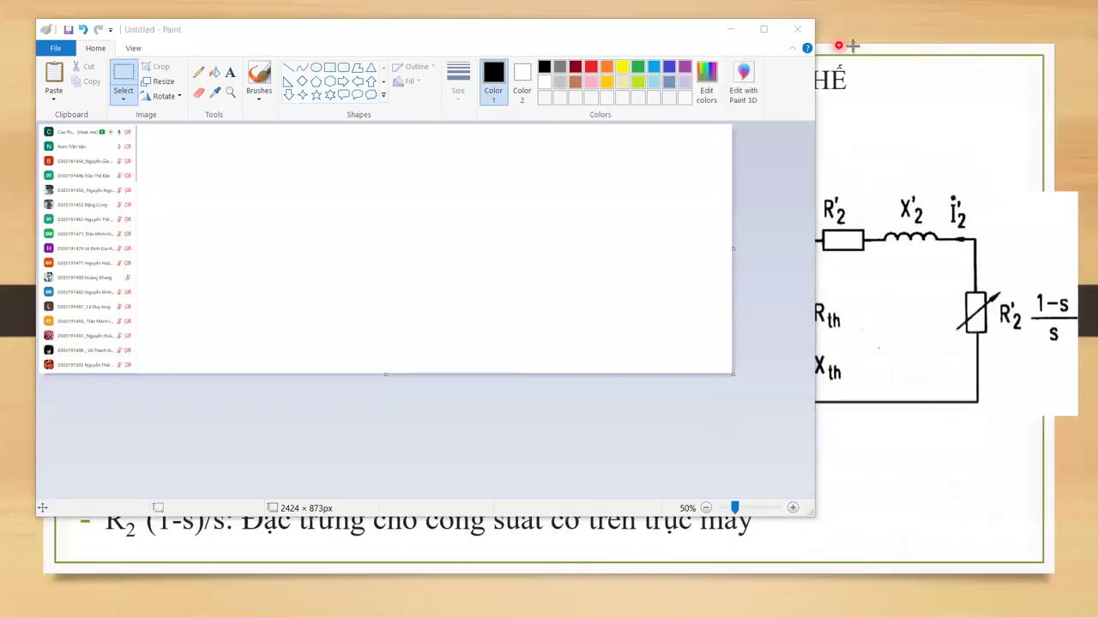
drag(980, 211, 935, 219)
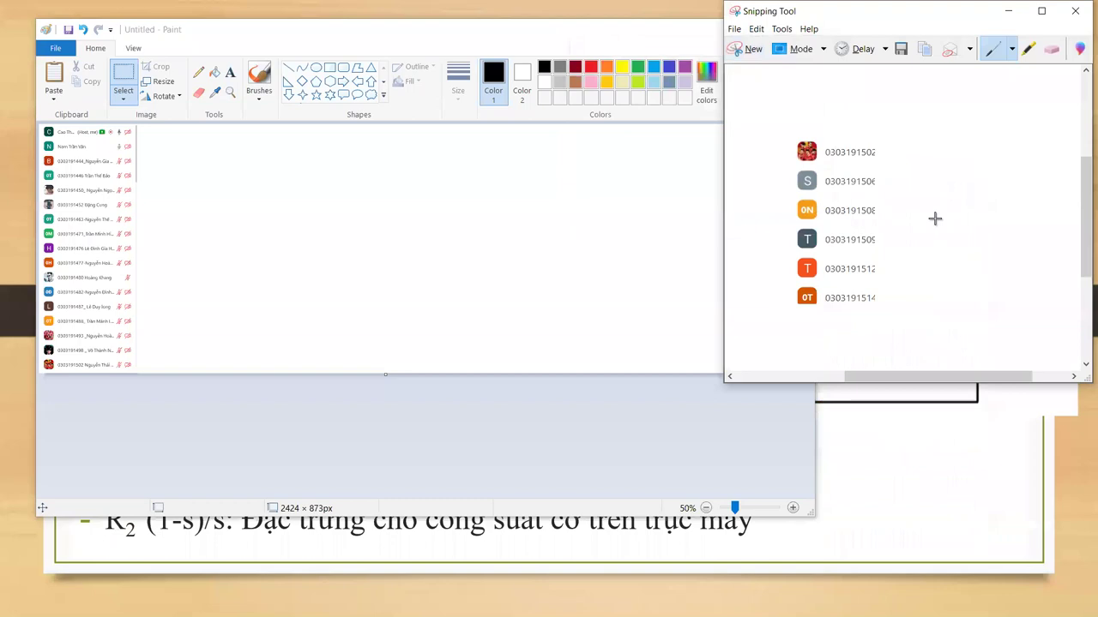
click(742, 48)
drag(847, 53, 1086, 560)
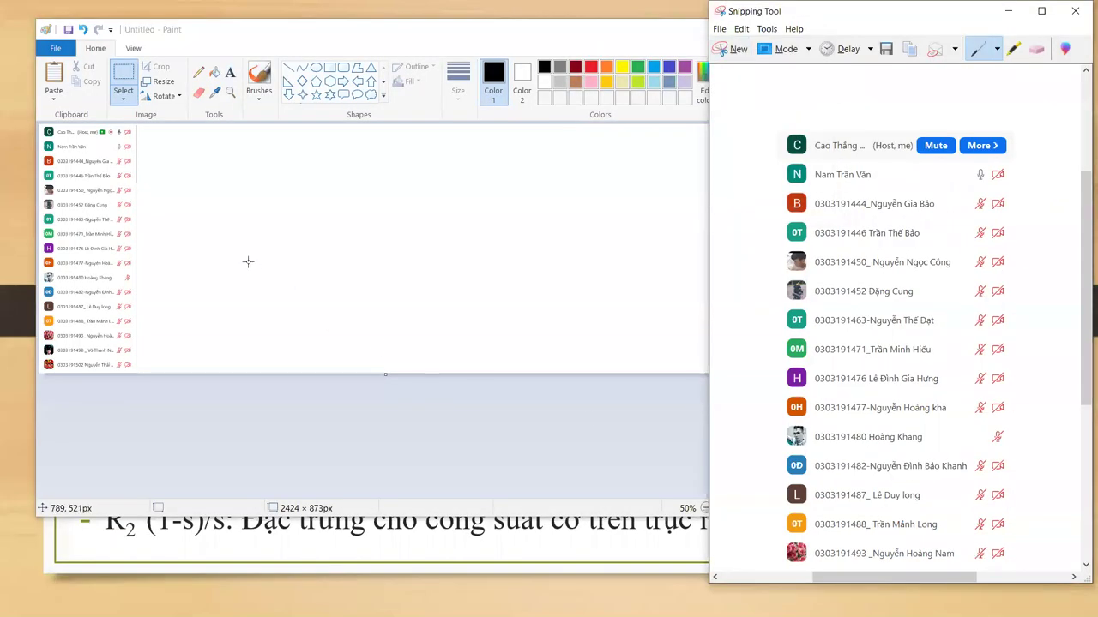
click(210, 228)
key(ctrl+v)
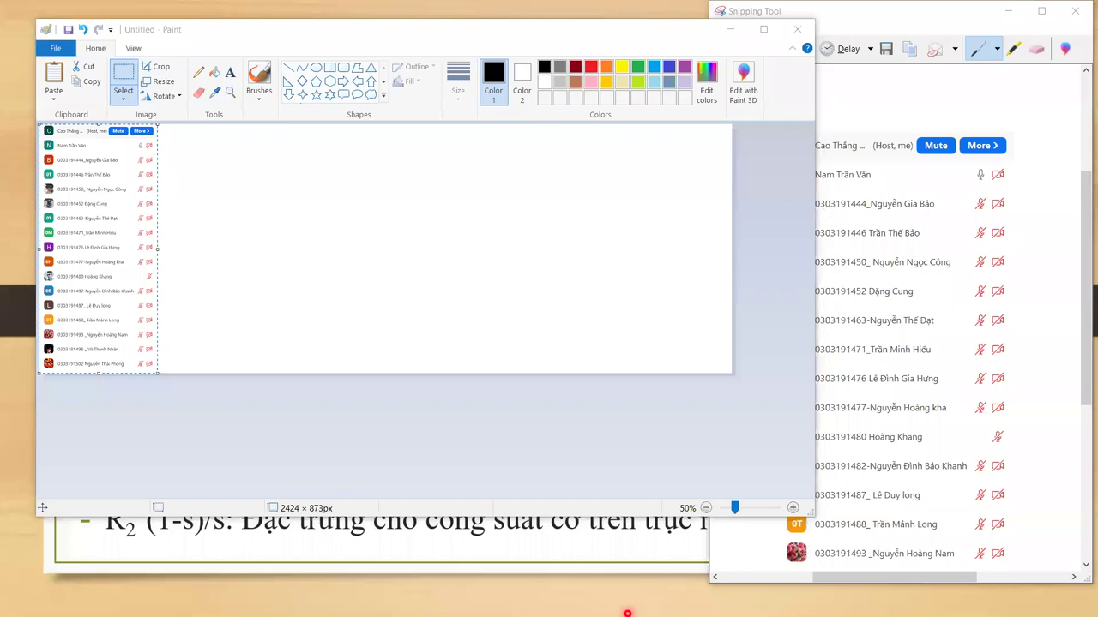
- Capture the second screenful of participants with Snipping Tool and place it in Paint beside the first column
key(alt+Tab)
key(alt+Tab)
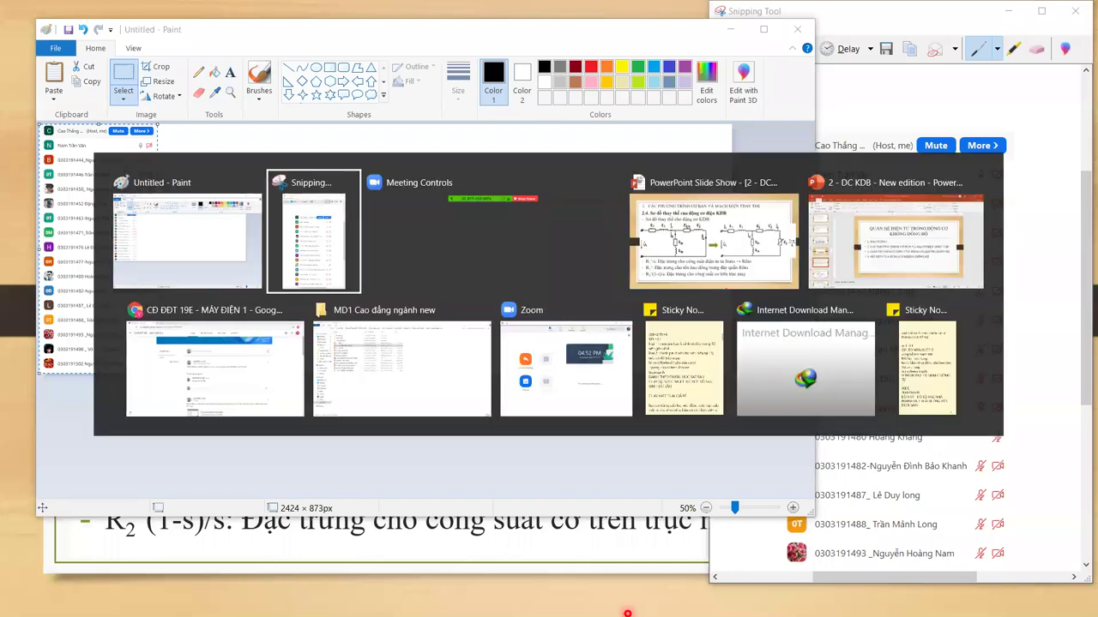
click(739, 50)
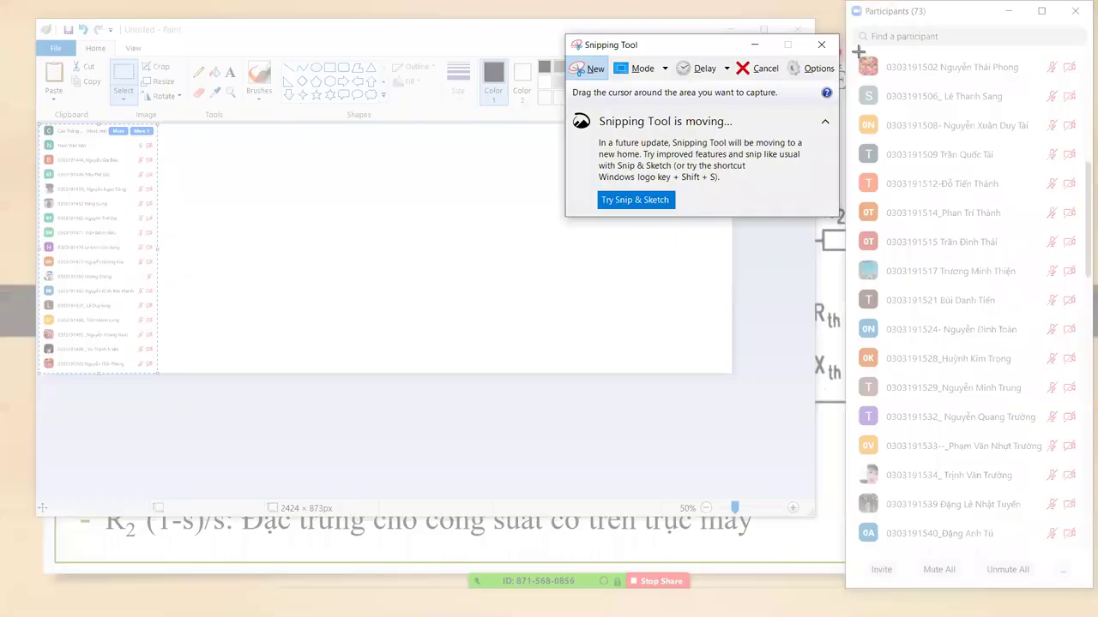
drag(1067, 530, 1087, 559)
click(252, 260)
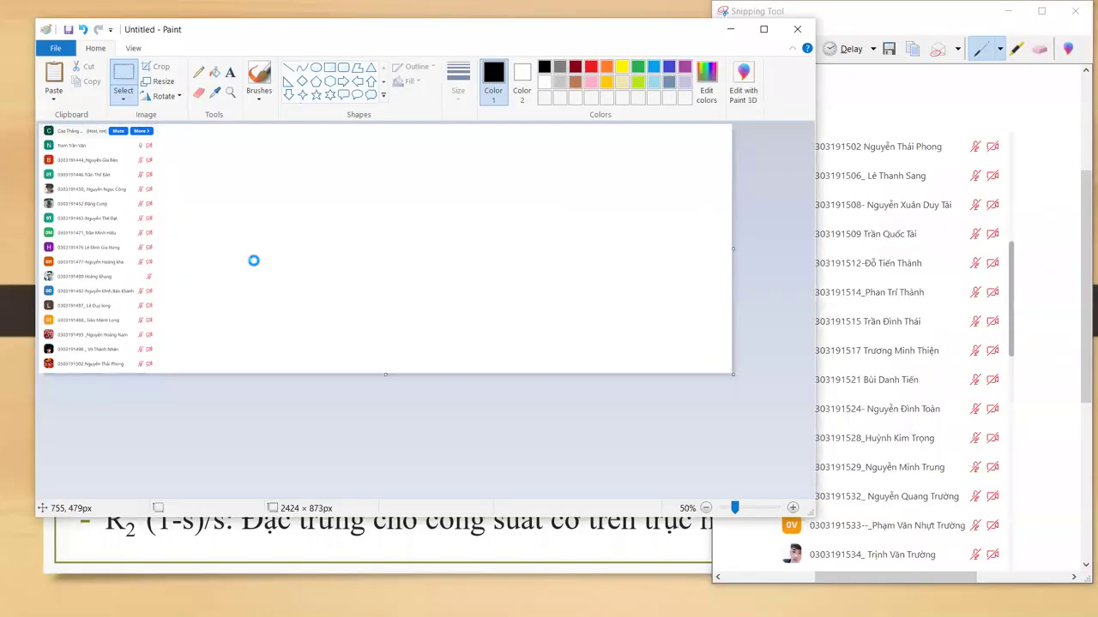
key(ctrl+v)
drag(83, 252, 210, 256)
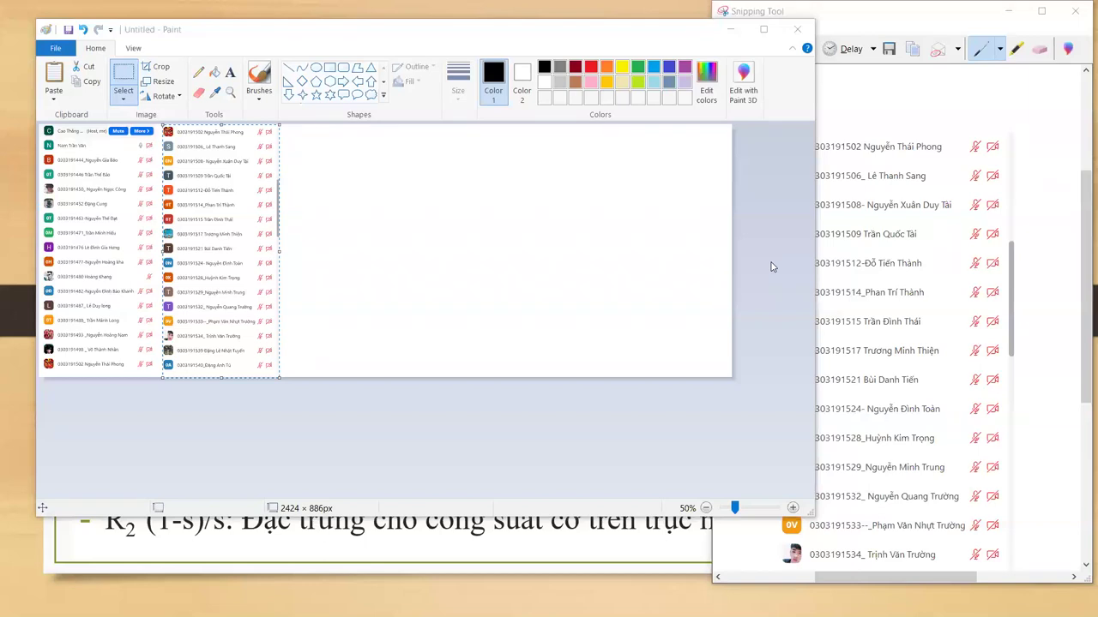
- Capture the third screenful of participants with Snipping Tool and place it in Paint beside the second column
key(alt+Tab)
key(Tab)
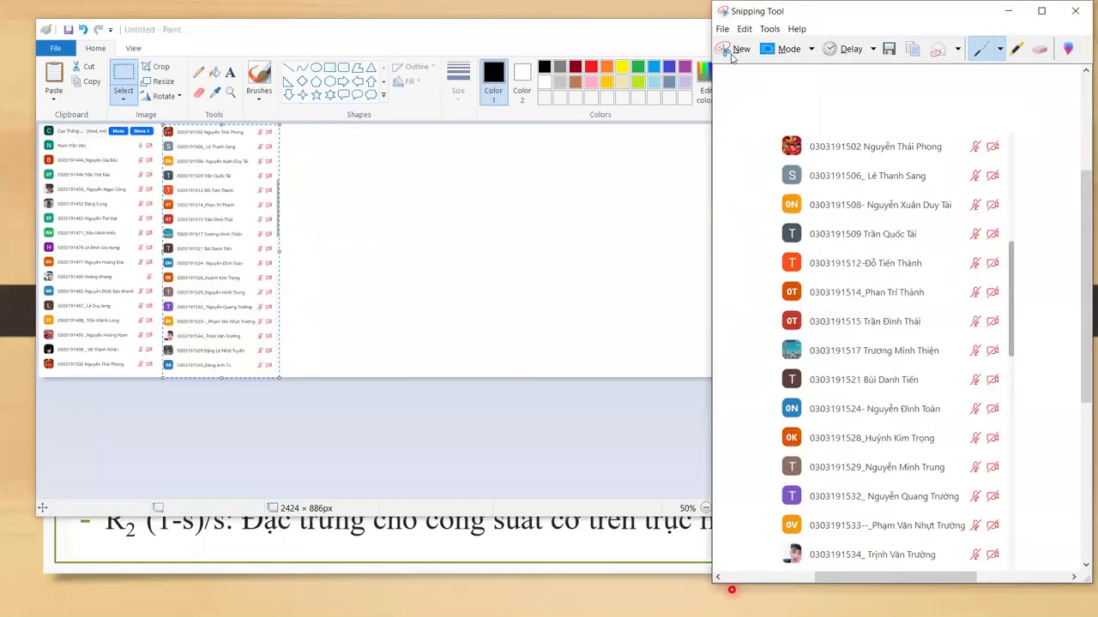
click(731, 54)
drag(853, 52, 1086, 550)
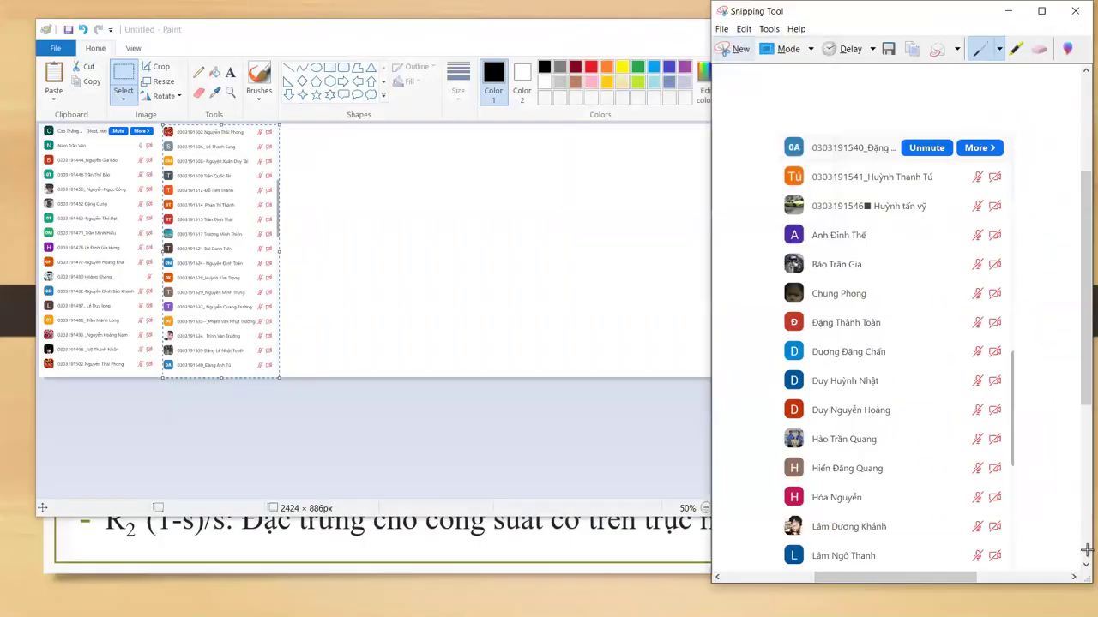
click(358, 260)
key(ctrl+v)
mouse_move(96, 282)
mouse_down()
mouse_move(345, 273)
mouse_move(345, 283)
mouse_up()
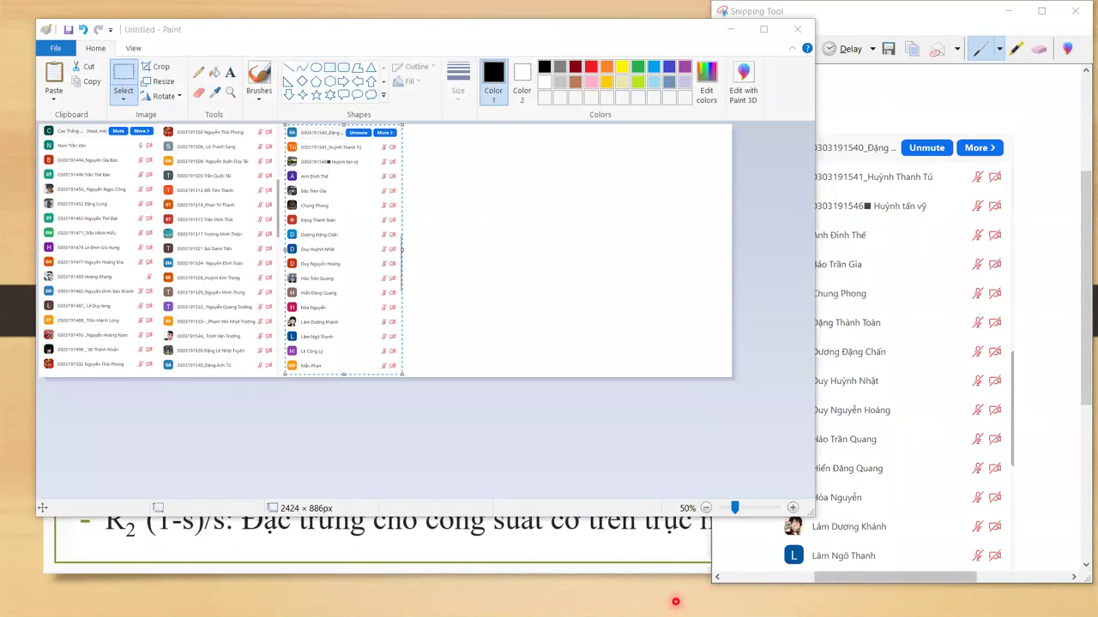
- Capture the fourth screenful of participants with Snipping Tool and place it in Paint beside the third column
key(alt+Tab)
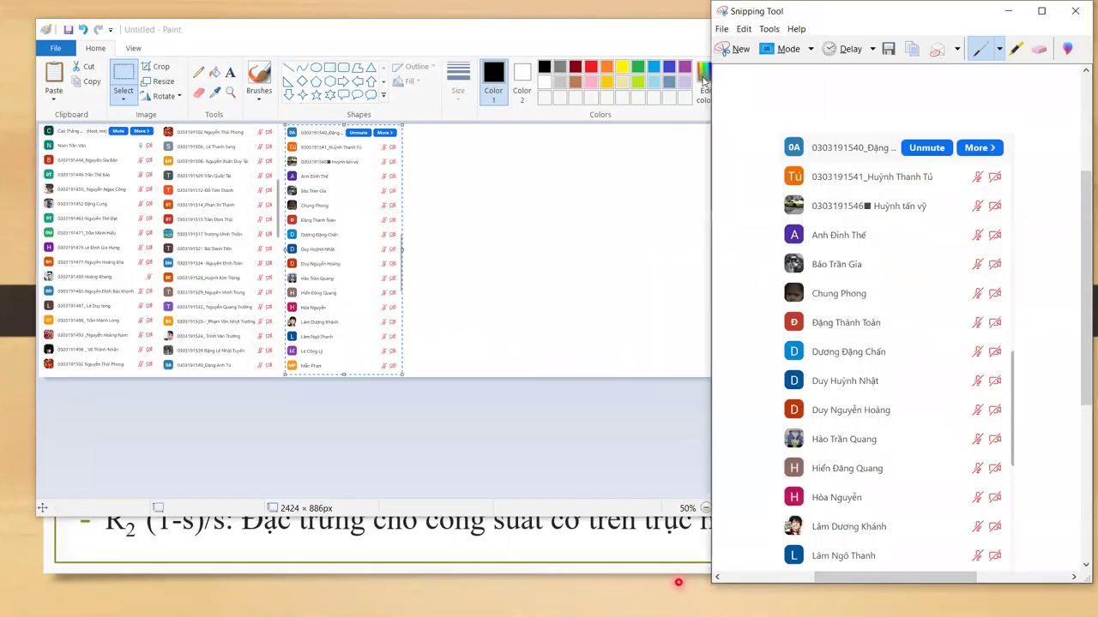
click(735, 49)
drag(852, 52, 1088, 553)
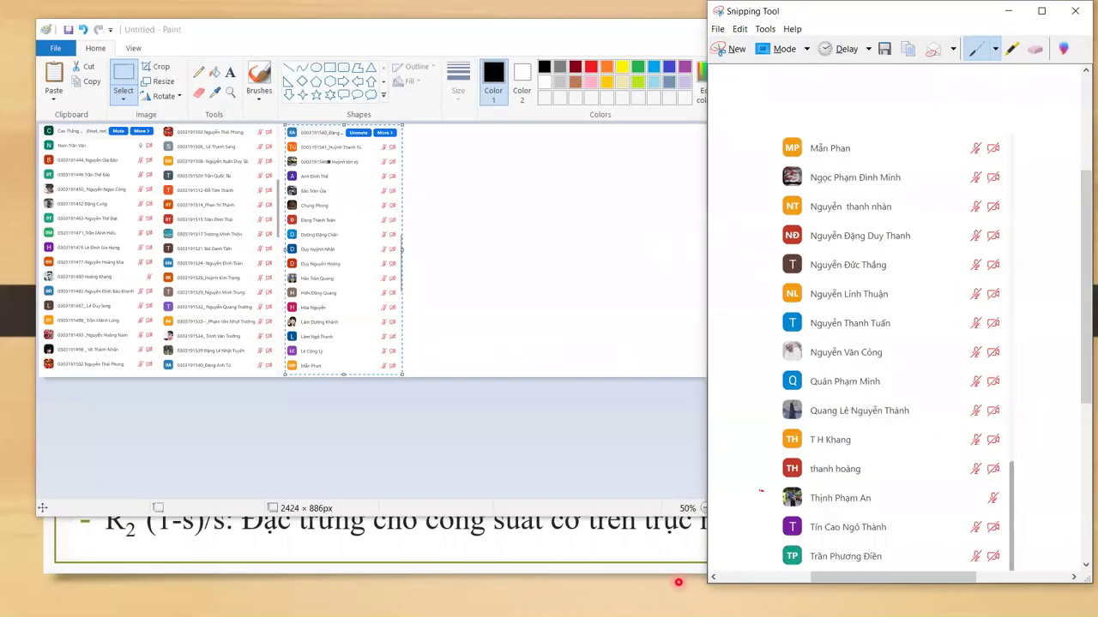
click(534, 323)
key(ctrl+v)
drag(62, 233, 436, 238)
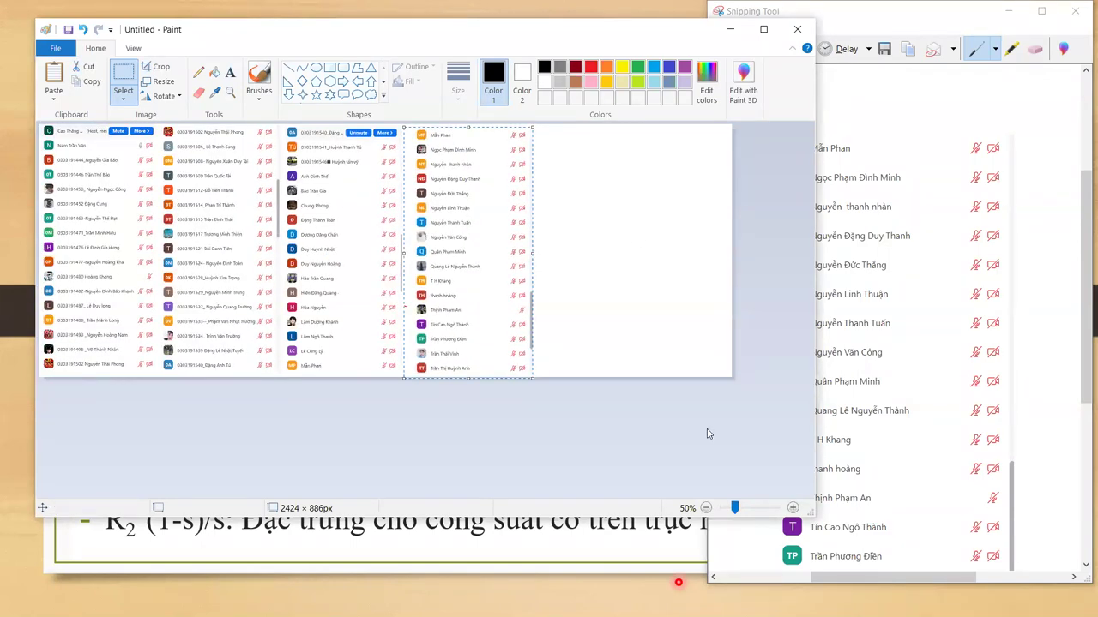
- Capture only the remaining participants at the end of the list and place them in Paint beside the fourth column
key(alt+Tab)
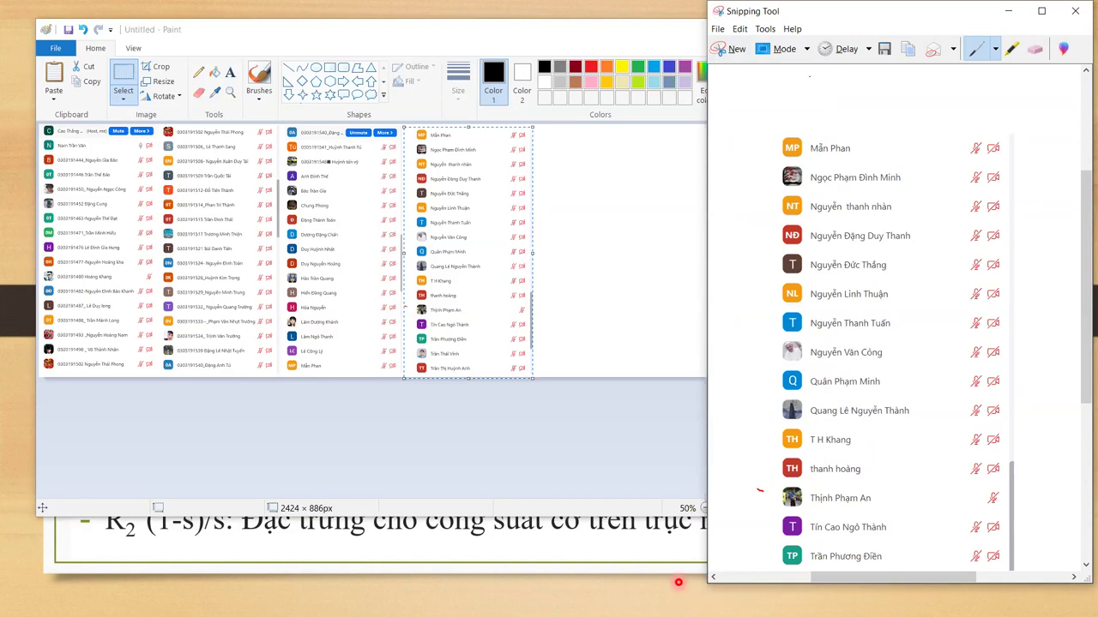
click(677, 583)
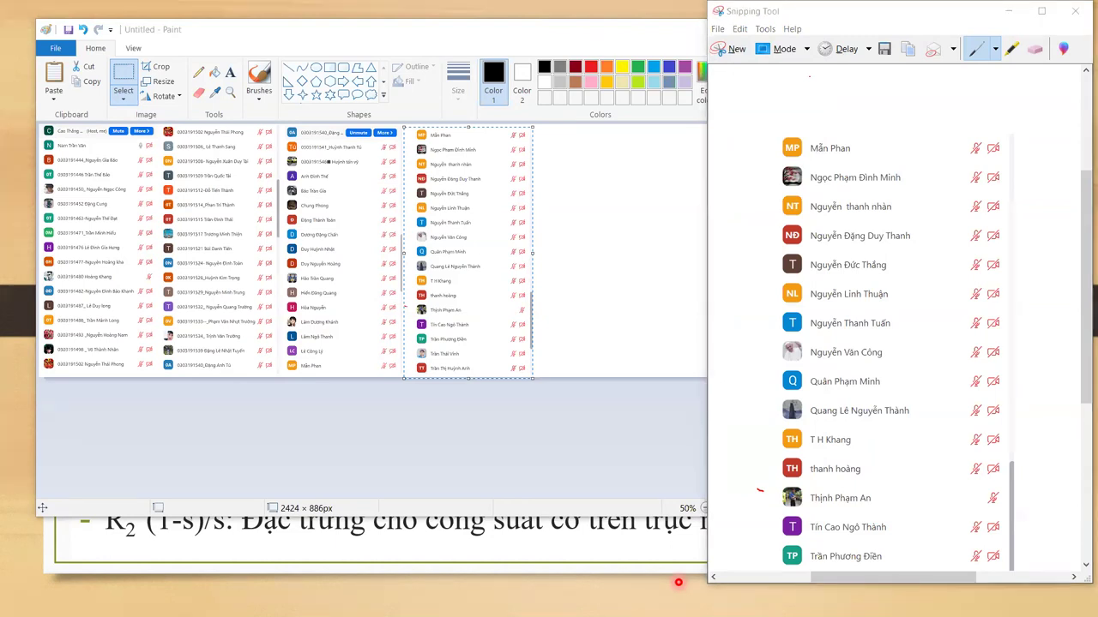
click(730, 49)
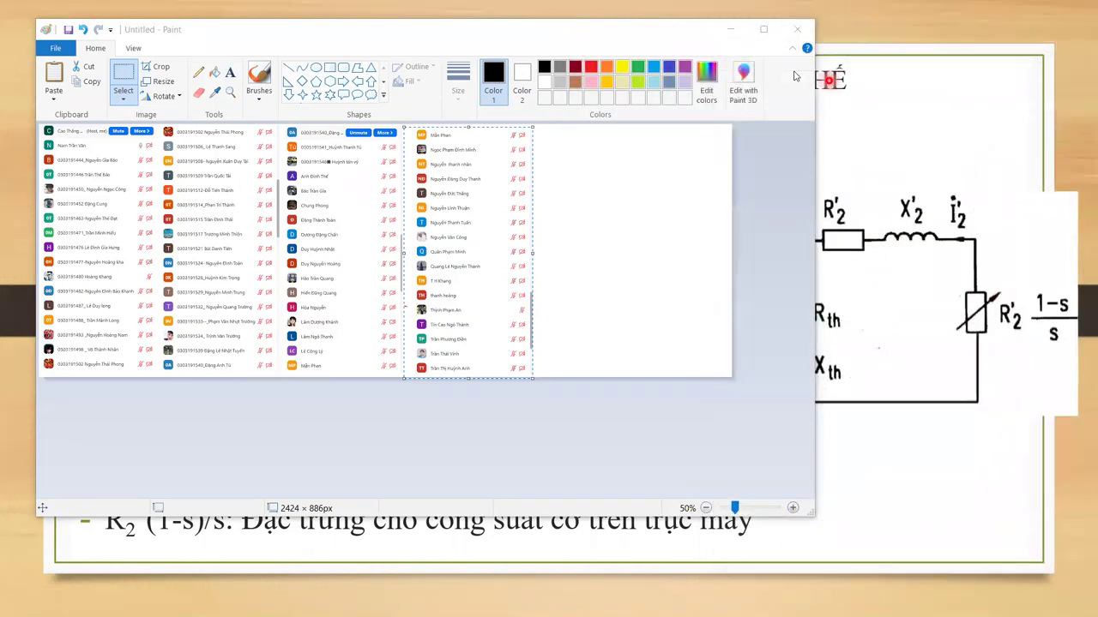
drag(855, 293, 1088, 553)
click(658, 396)
key(ctrl+v)
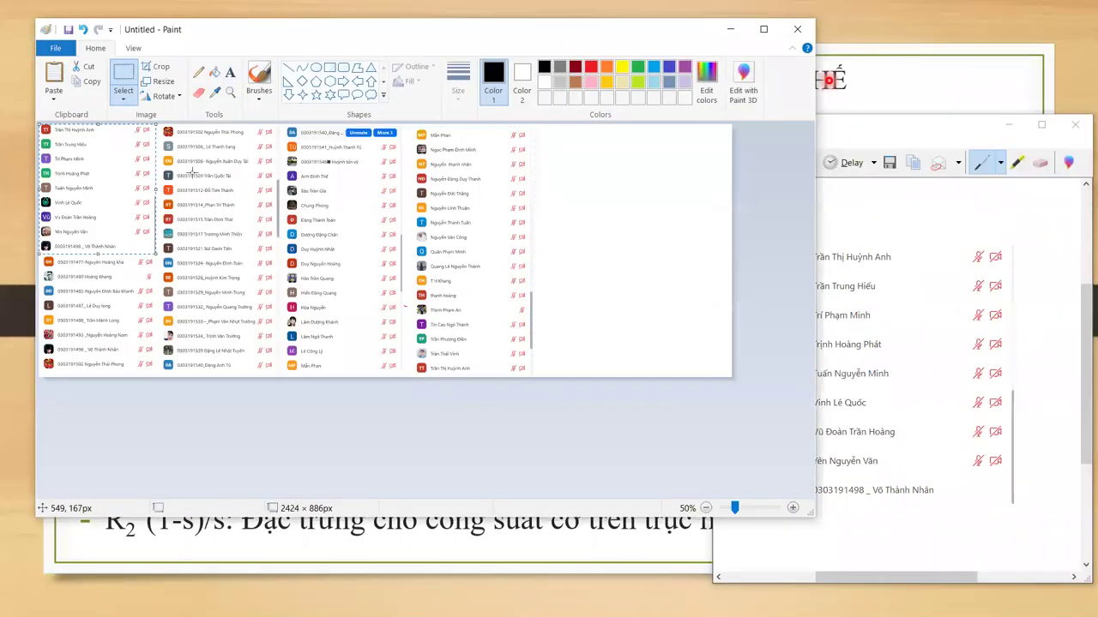
drag(116, 183, 617, 241)
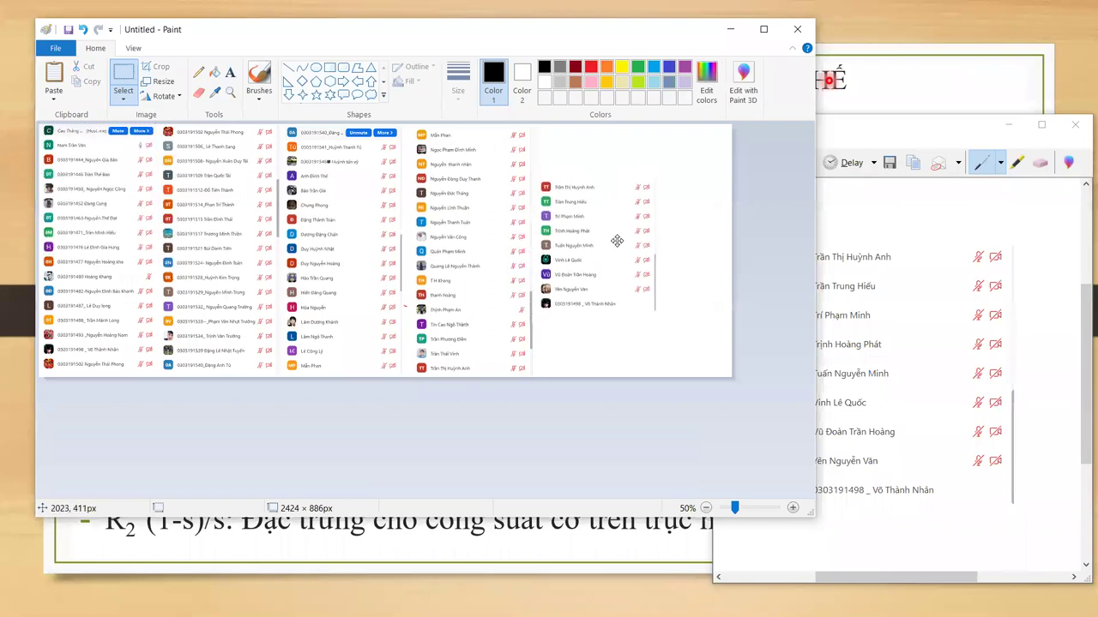
- Deselect the pasted snip and narrow the canvas to 2160 px wide, ending at the fifth column
click(677, 242)
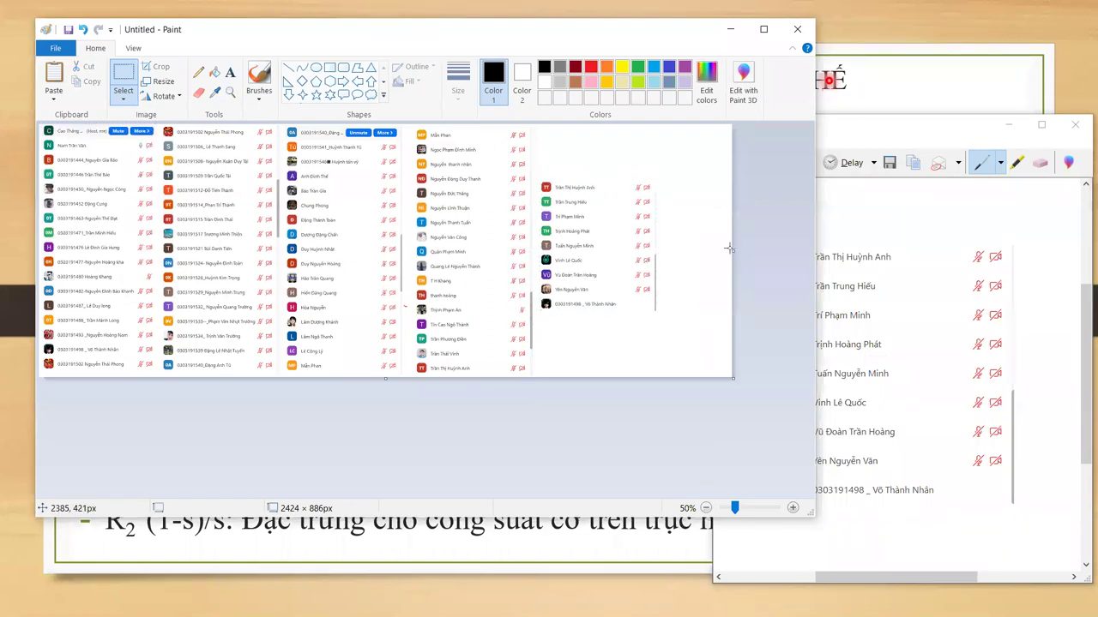
drag(735, 251, 655, 245)
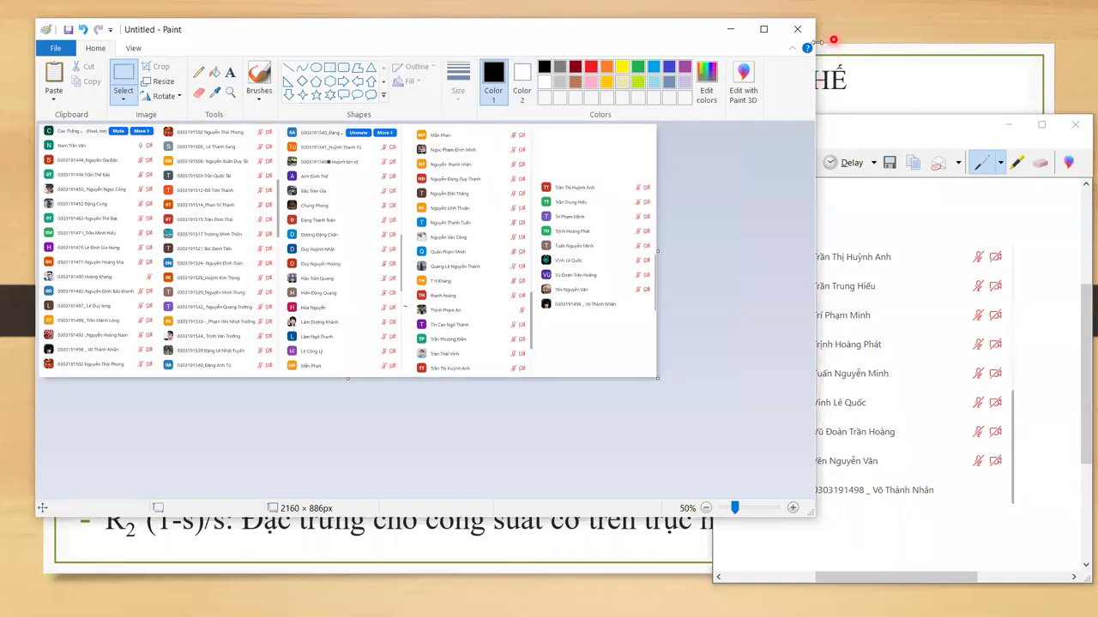
click(823, 40)
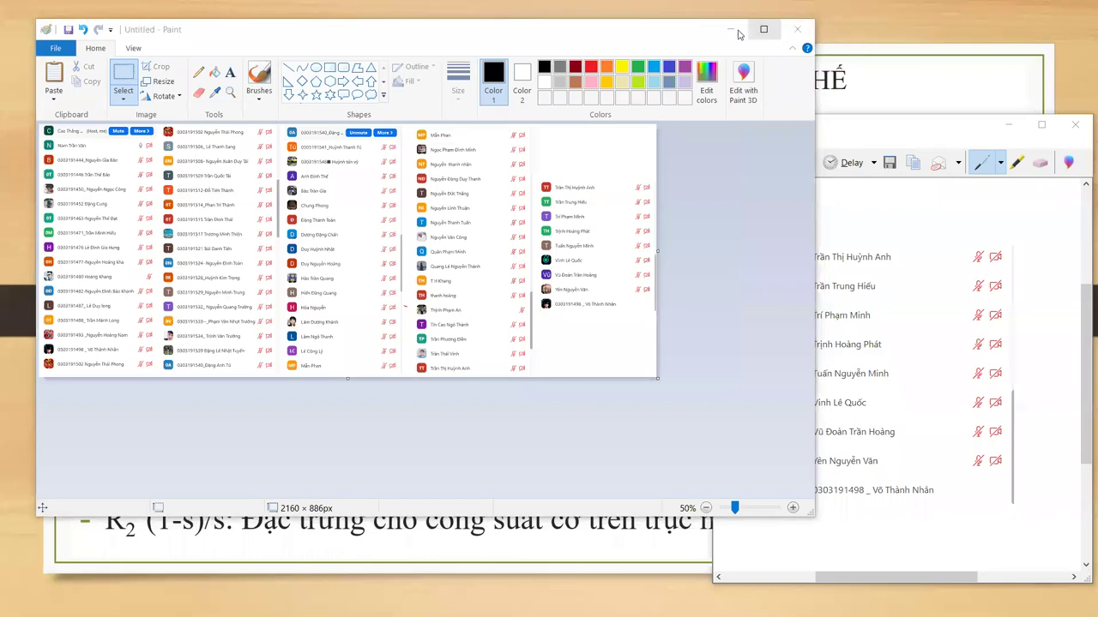
- Start saving the image and go up to the "tai lieu giang day" folder
click(68, 31)
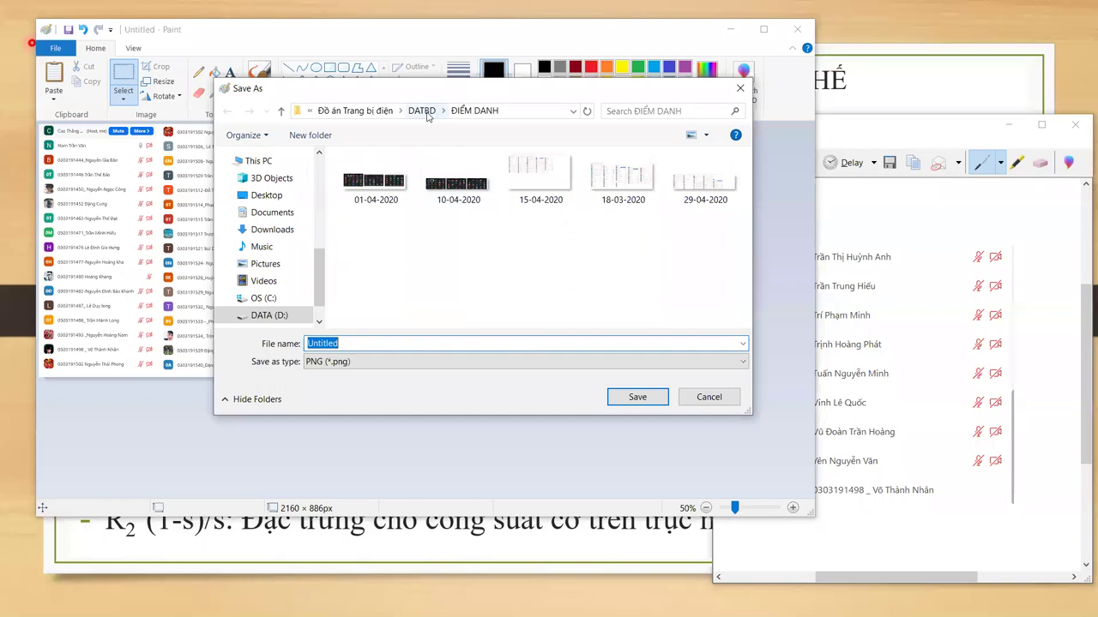
click(421, 111)
click(422, 111)
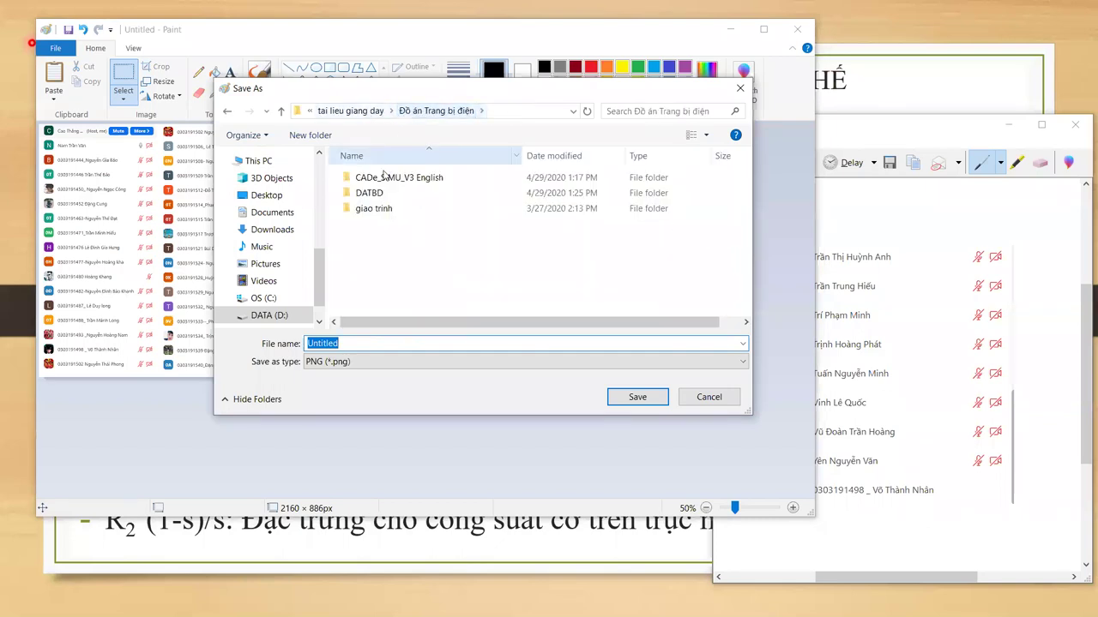
click(359, 114)
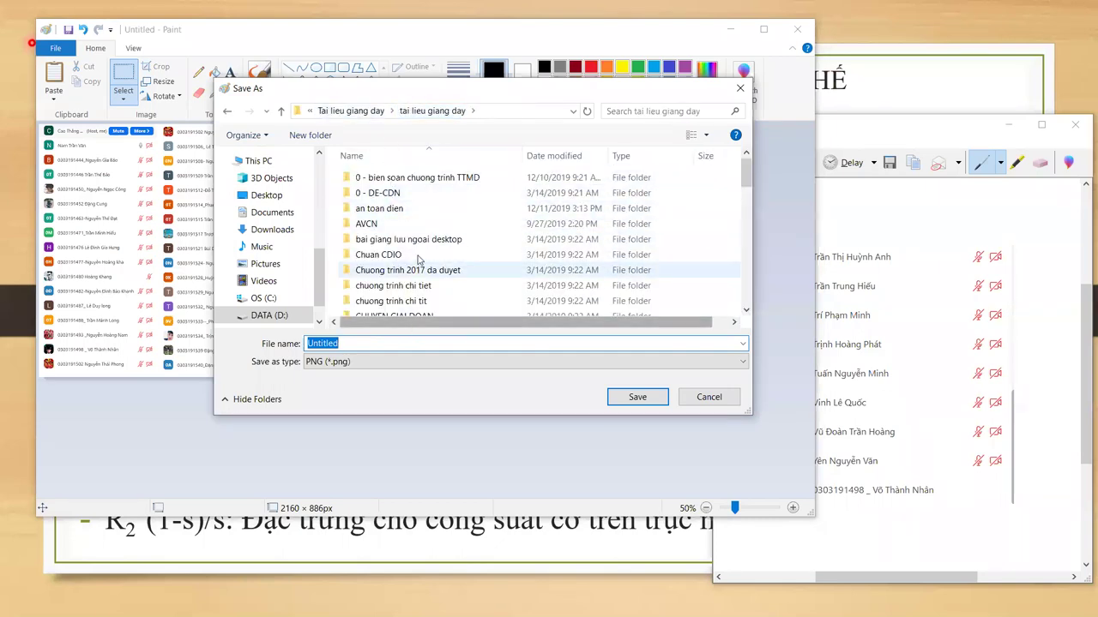
- Choose MAY DIEN > May dien 1 > SLIDE BAI GIANG > MD1 Cao đẳng ngành new > Elearning as the save location
scroll(420, 266, down, 3)
scroll(424, 278, down, 2)
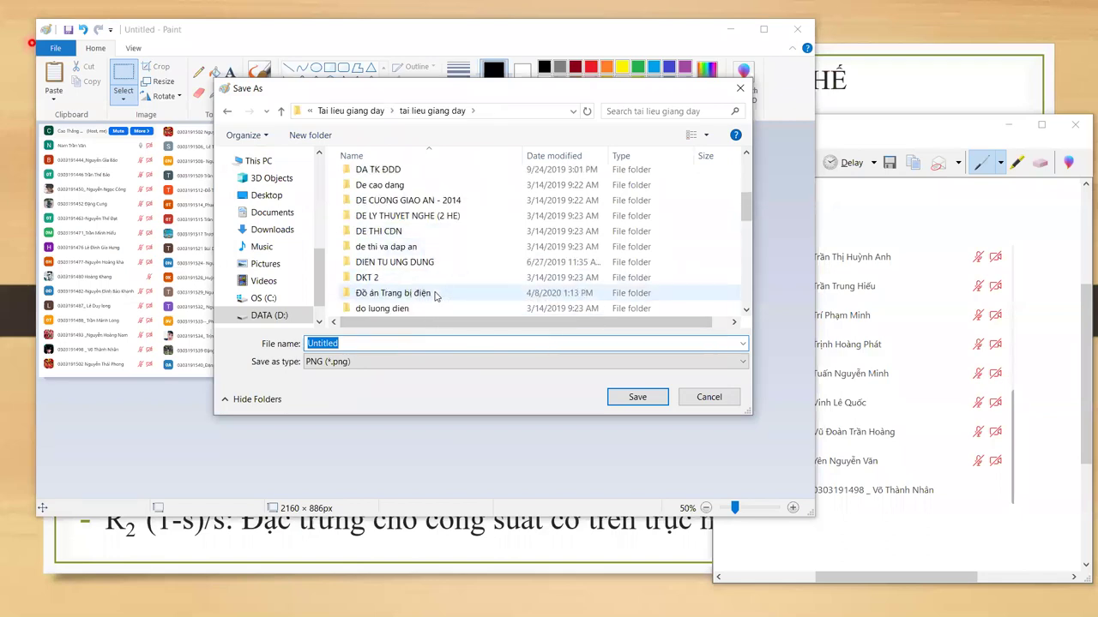
click(435, 293)
scroll(435, 257, down, 3)
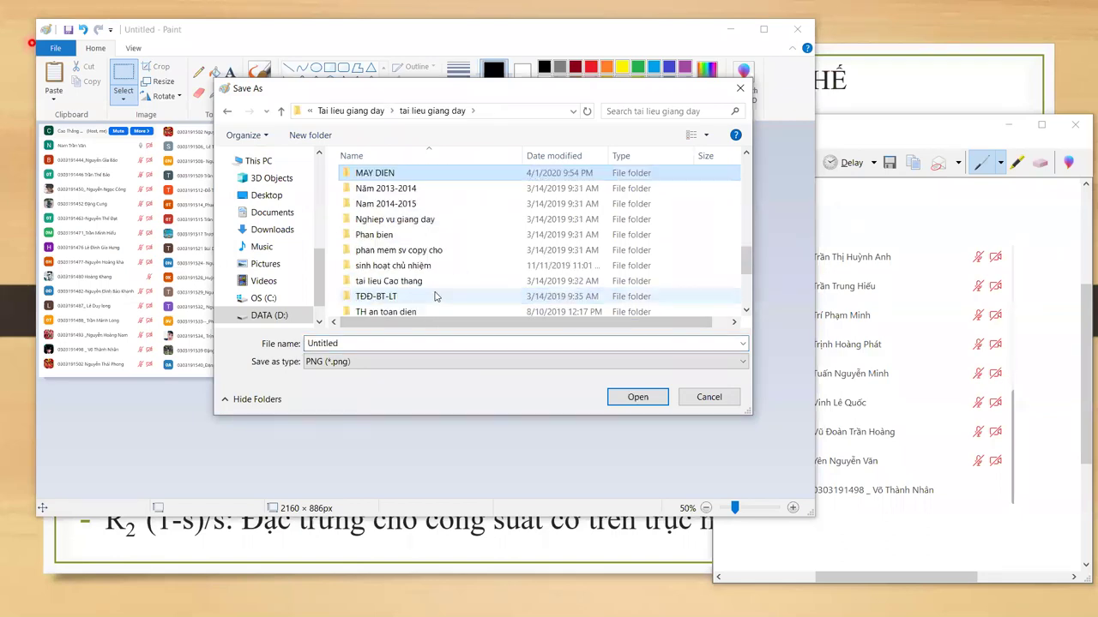
double_click(391, 176)
click(403, 240)
double_click(403, 270)
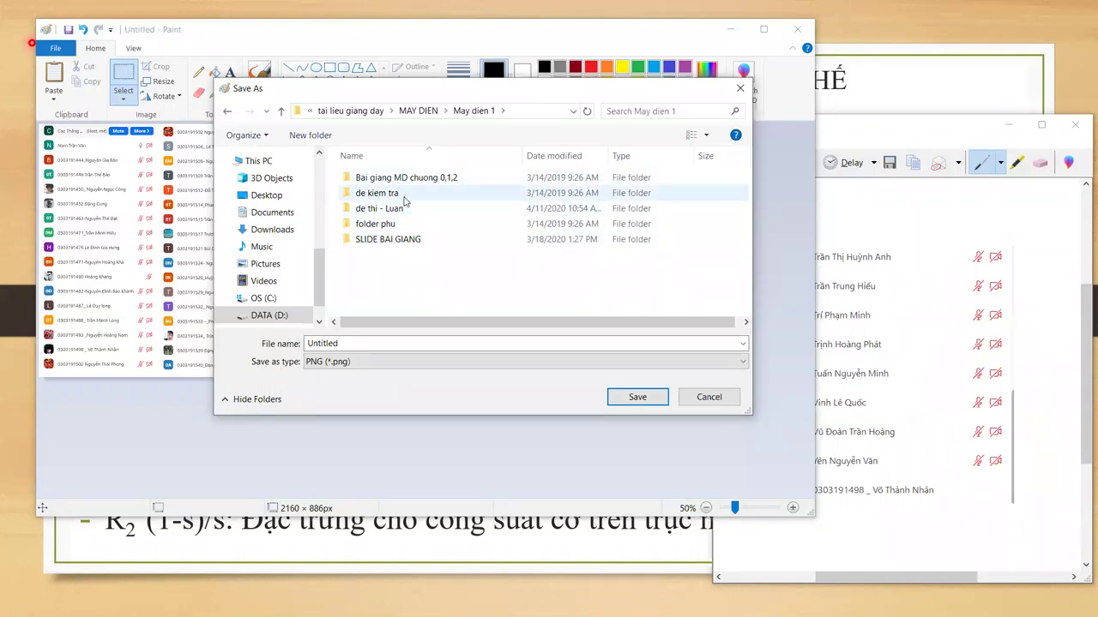
double_click(409, 241)
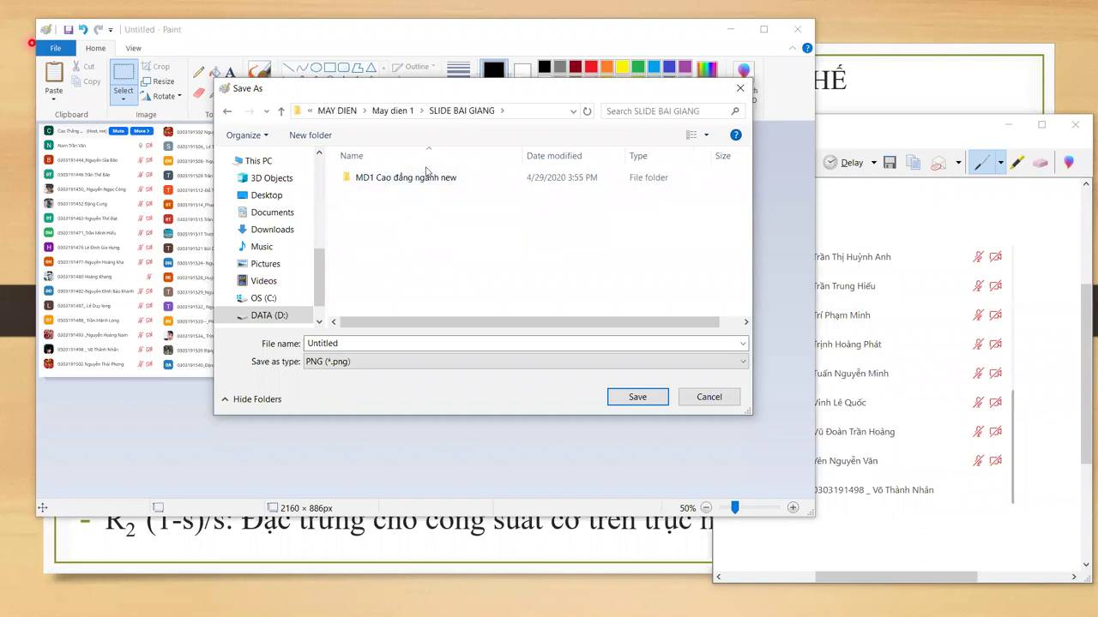
double_click(426, 177)
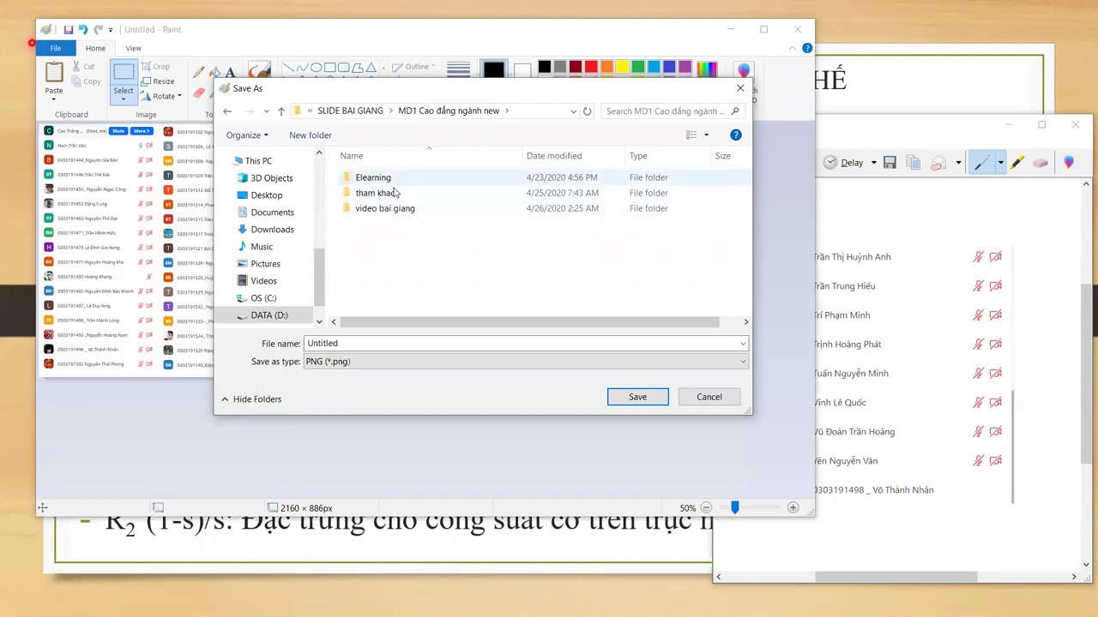
double_click(396, 183)
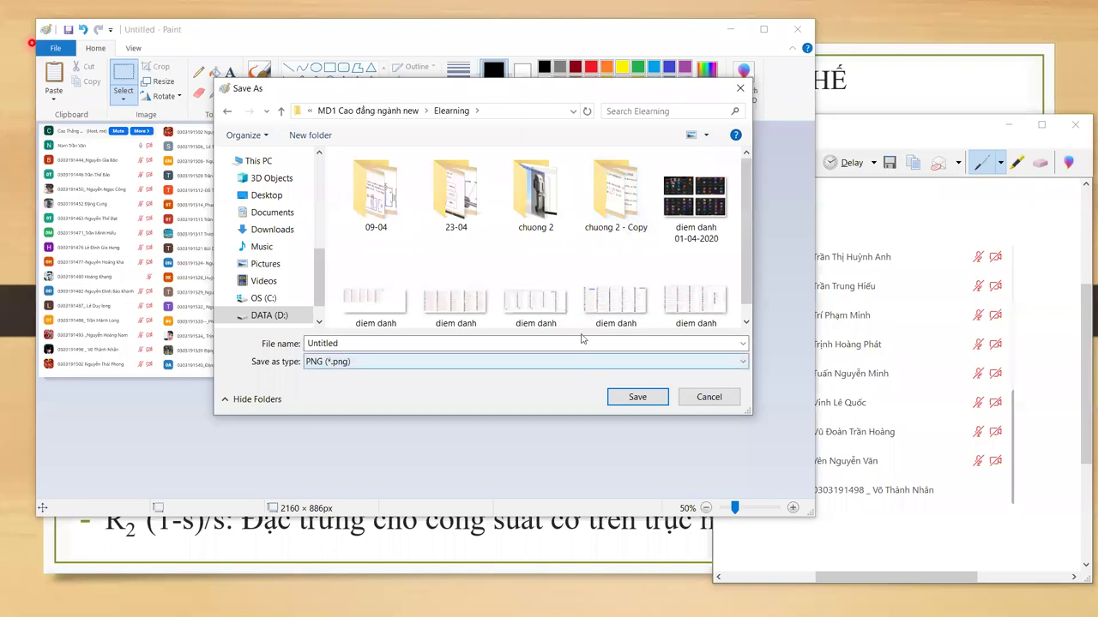
- Reuse the 23-04-2020 attendance file's name, change it to "diem danh 29-04-2020", and save the image as PNG
scroll(616, 304, down, 1)
click(702, 296)
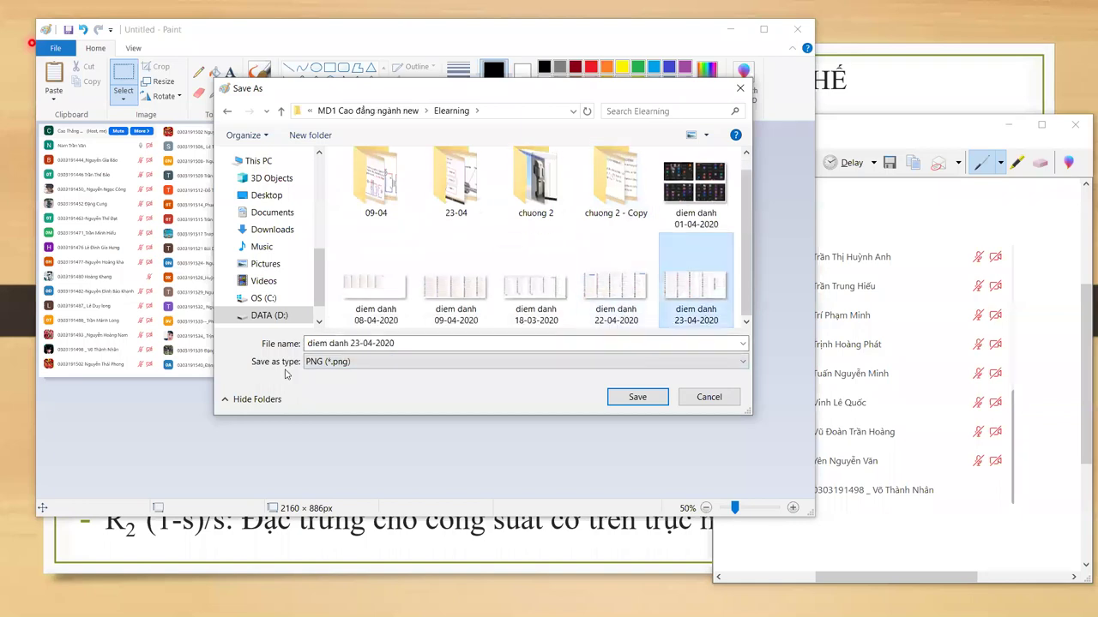
double_click(354, 343)
text(29)
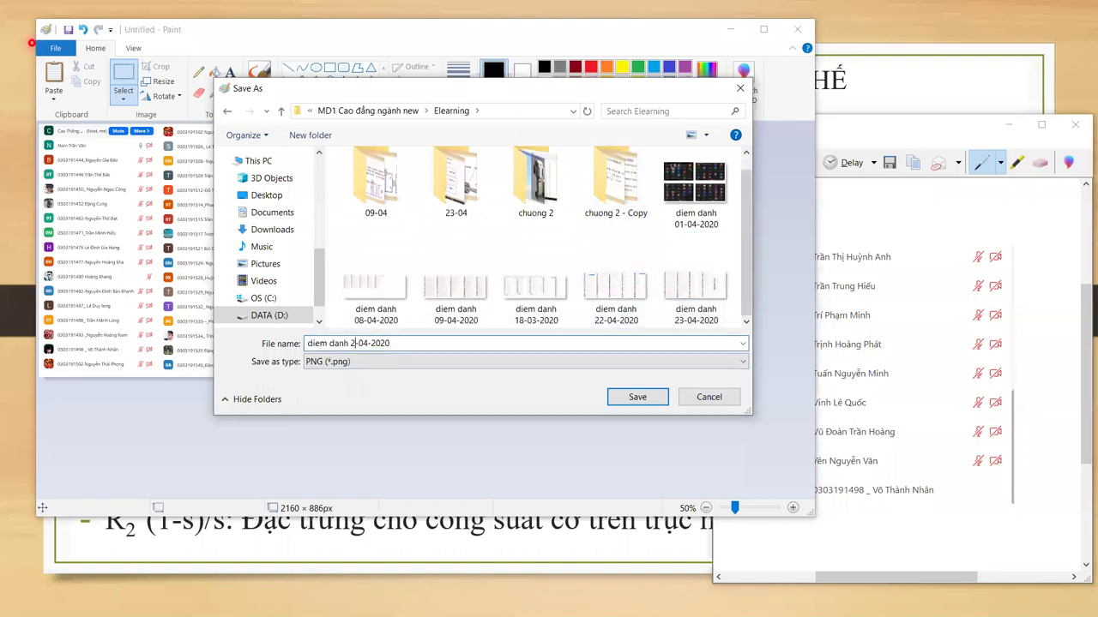
click(642, 399)
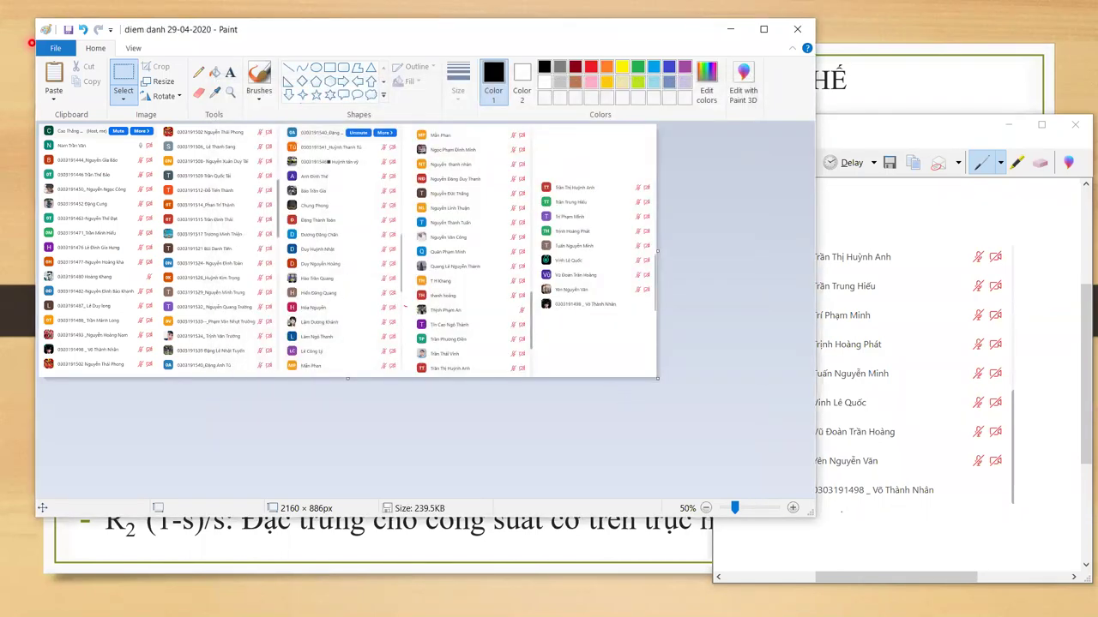